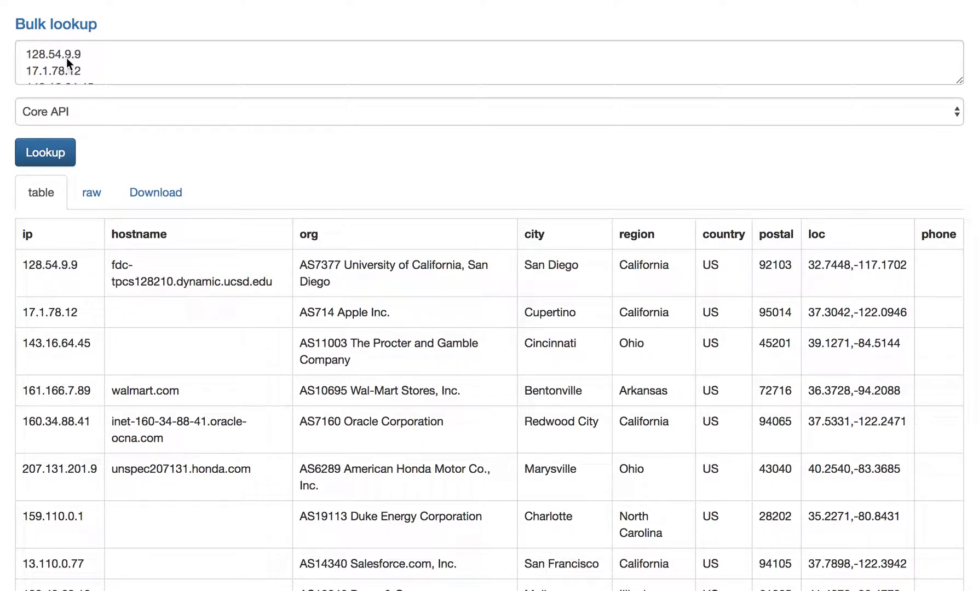
Step: Keep Core API as the lookup type and scroll through the 104.177.19.67 list's results
left_click(91, 108)
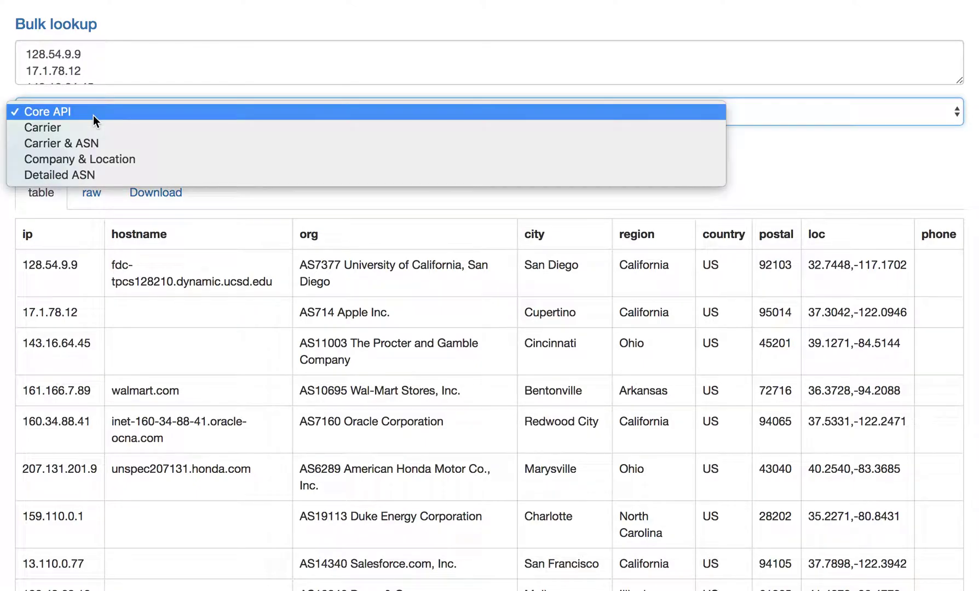
left_click(93, 112)
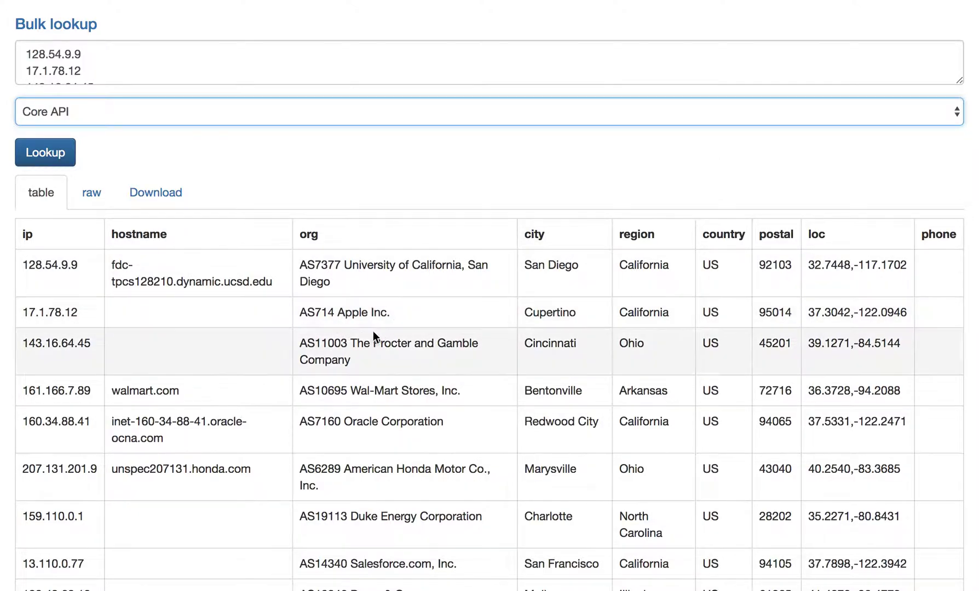
scroll(416, 439, "down", 3)
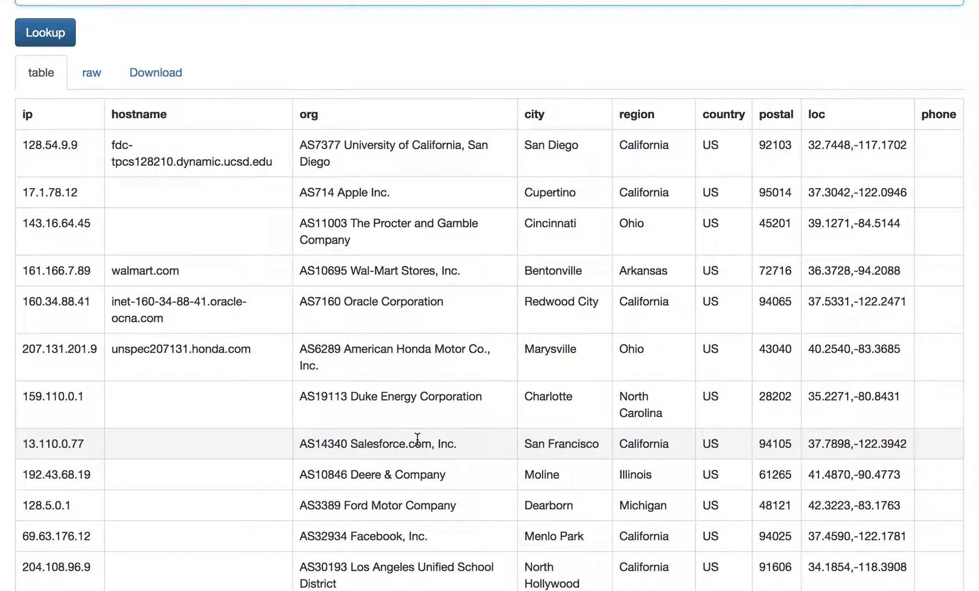
scroll(416, 439, "up", 3)
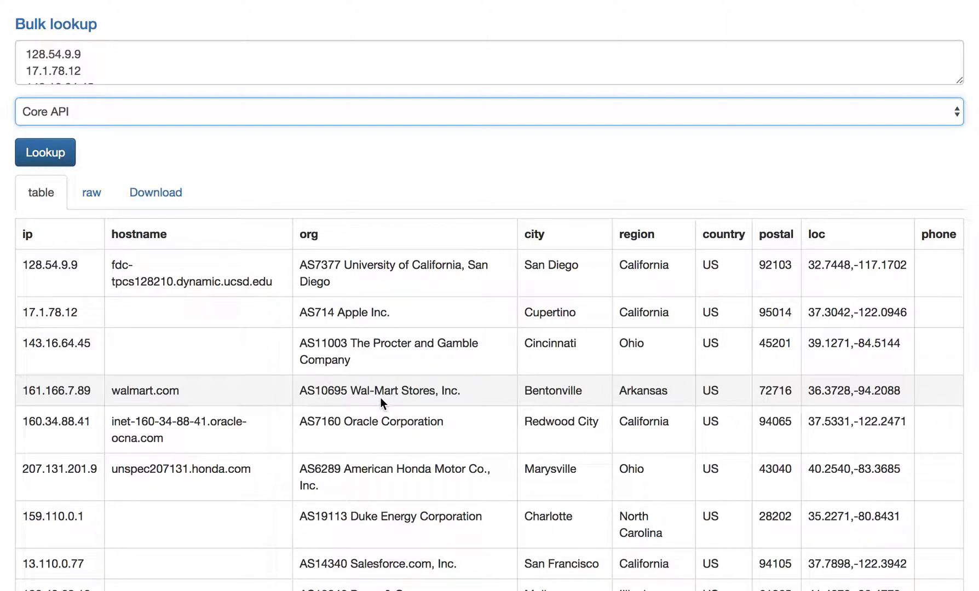
scroll(380, 398, "down", 3)
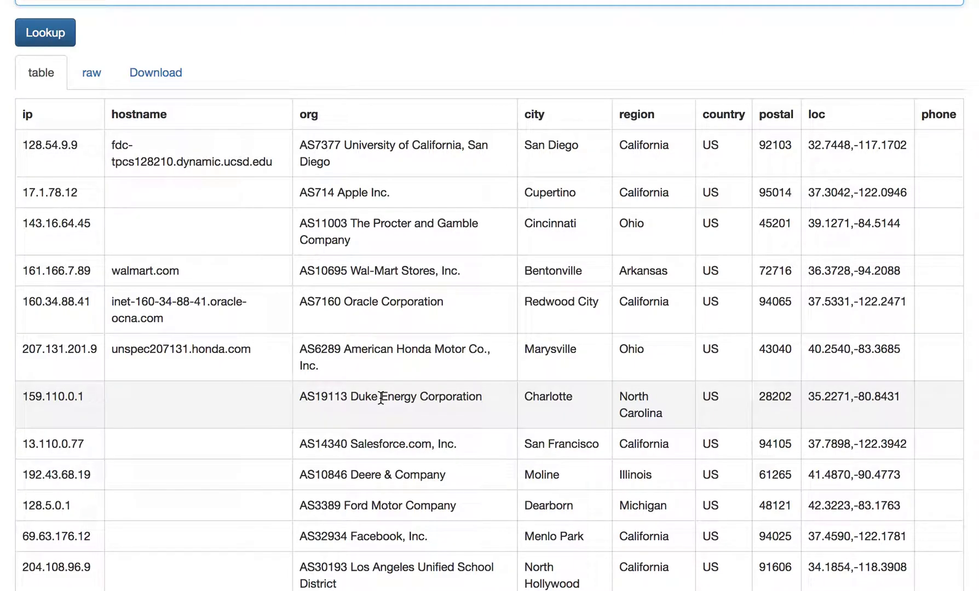
scroll(381, 398, "up", 3)
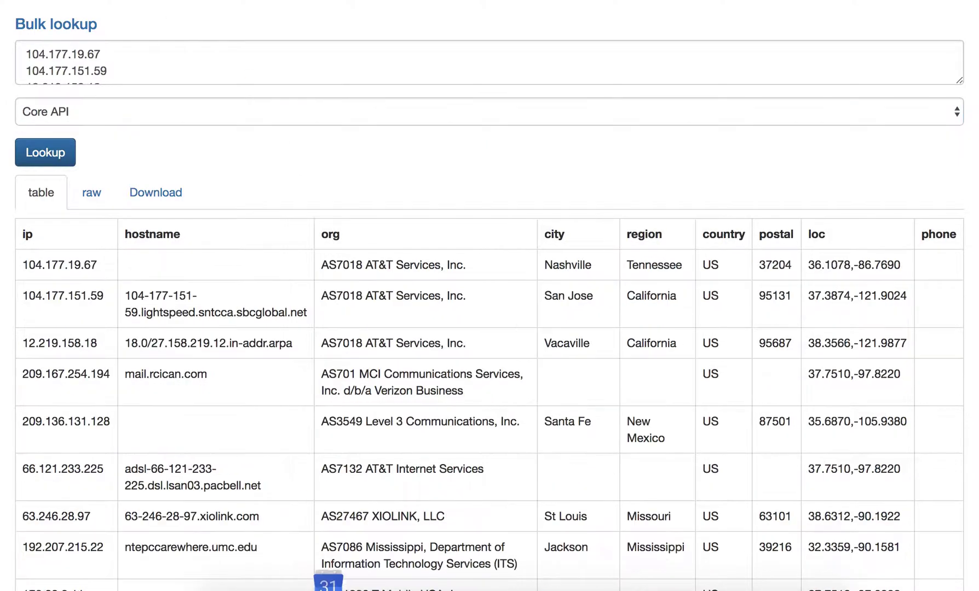
left_click(135, 66)
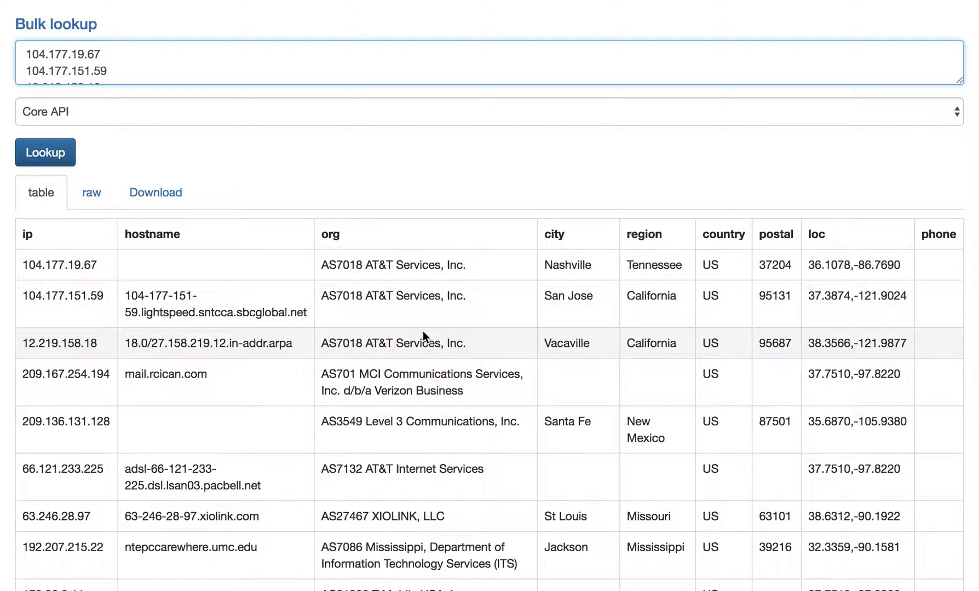
scroll(423, 330, "down", 2)
scroll(441, 335, "down", 4)
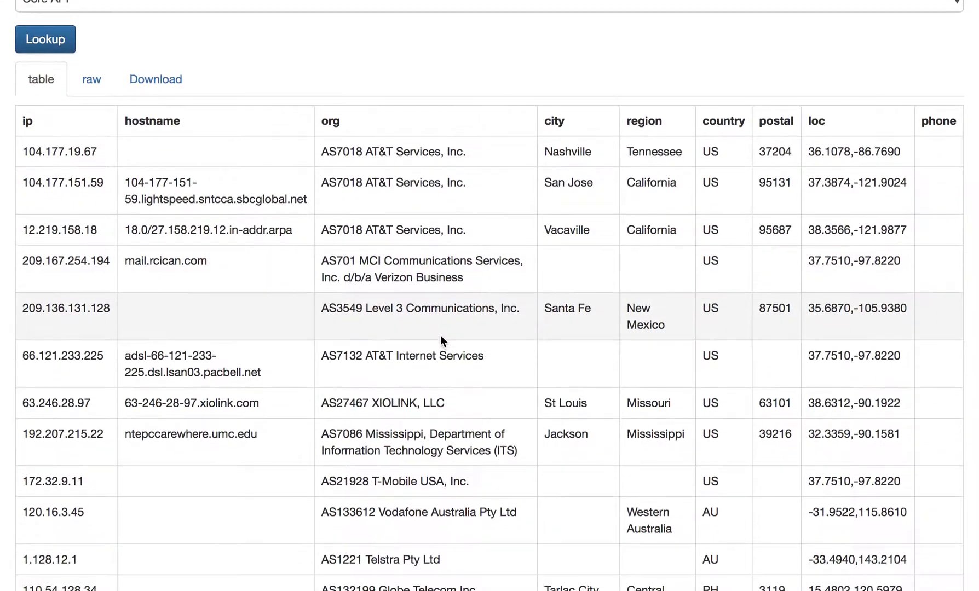
scroll(459, 334, "down", 2)
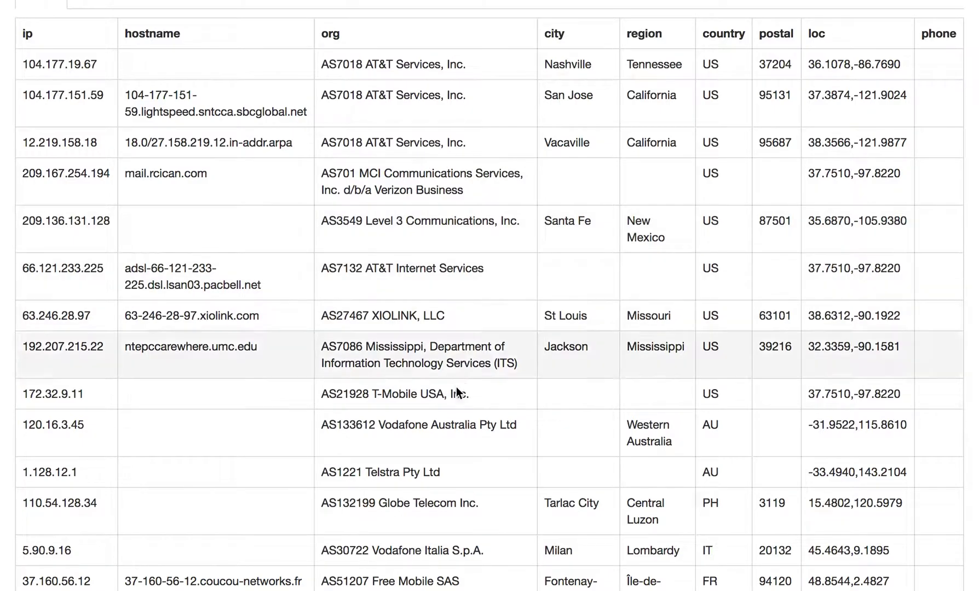
scroll(451, 404, "down", 3)
scroll(451, 404, "down", 3)
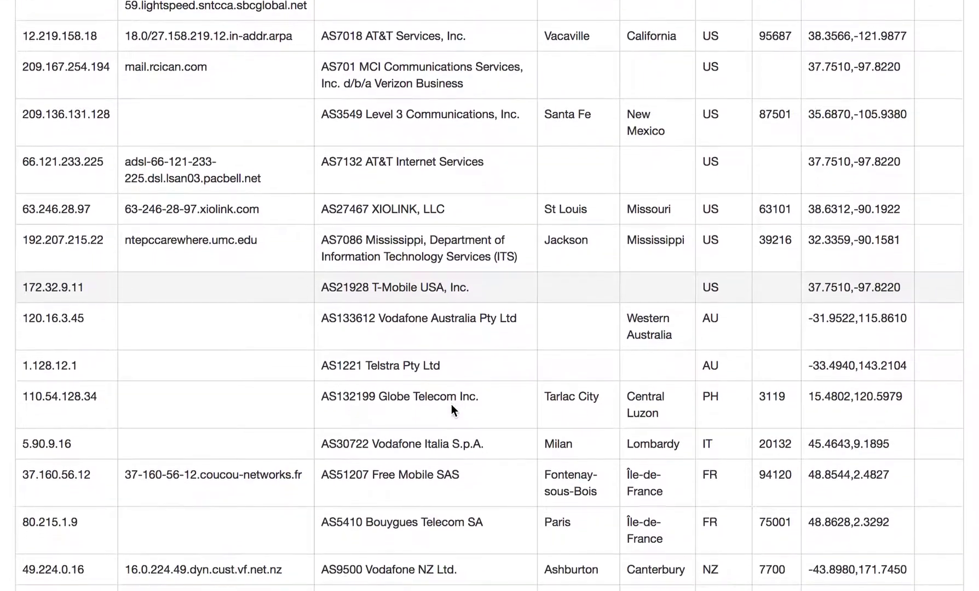
scroll(451, 404, "up", 12)
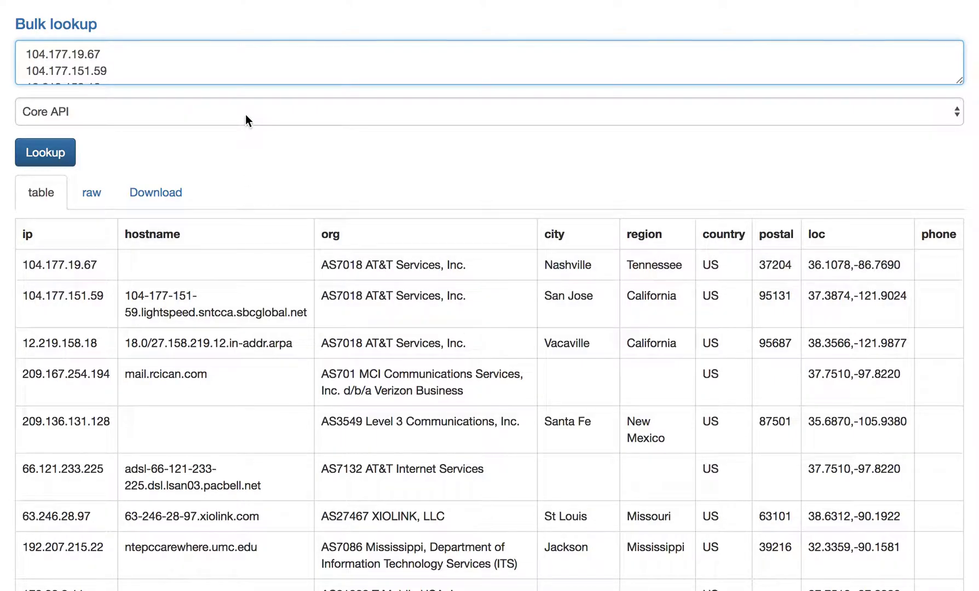
Step: Switch the lookup type to Company & Location and rerun the lookup
left_click(246, 114)
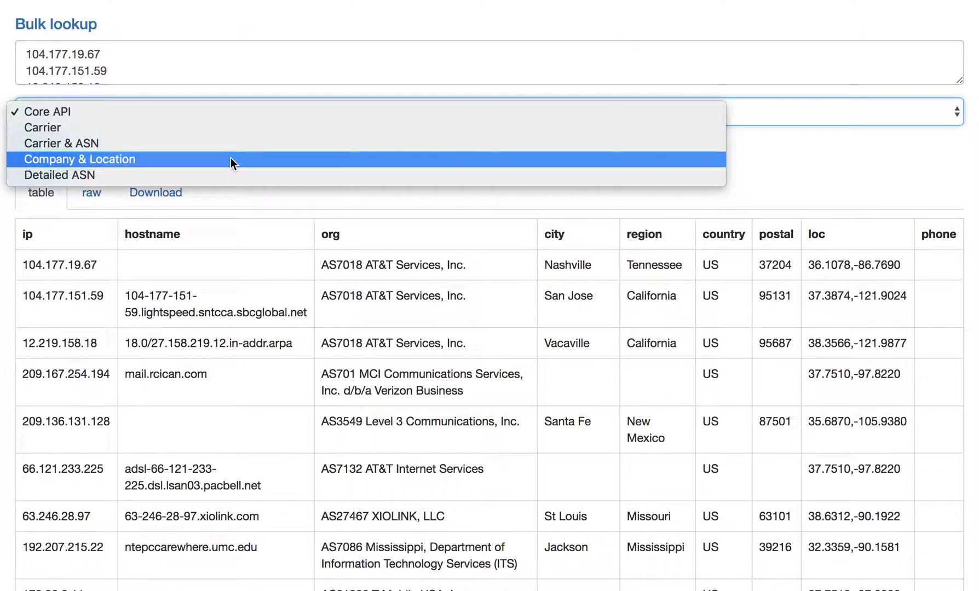
key("Escape")
left_click(67, 153)
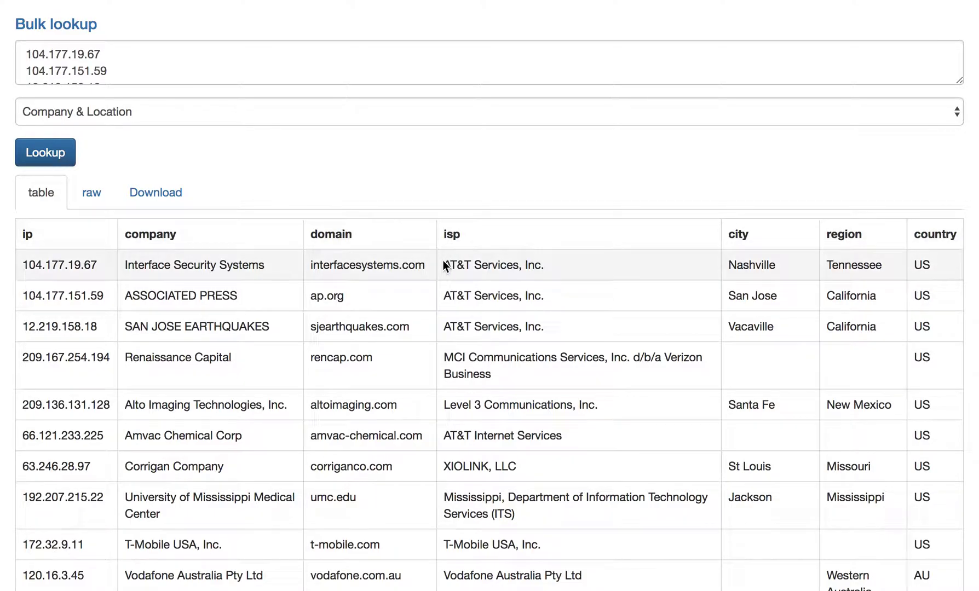
Step: Highlight the isp column heading and the first row's ISP name, Interface Security Systems
left_click_drag(443, 262, 547, 264)
left_click_drag(467, 229, 444, 232)
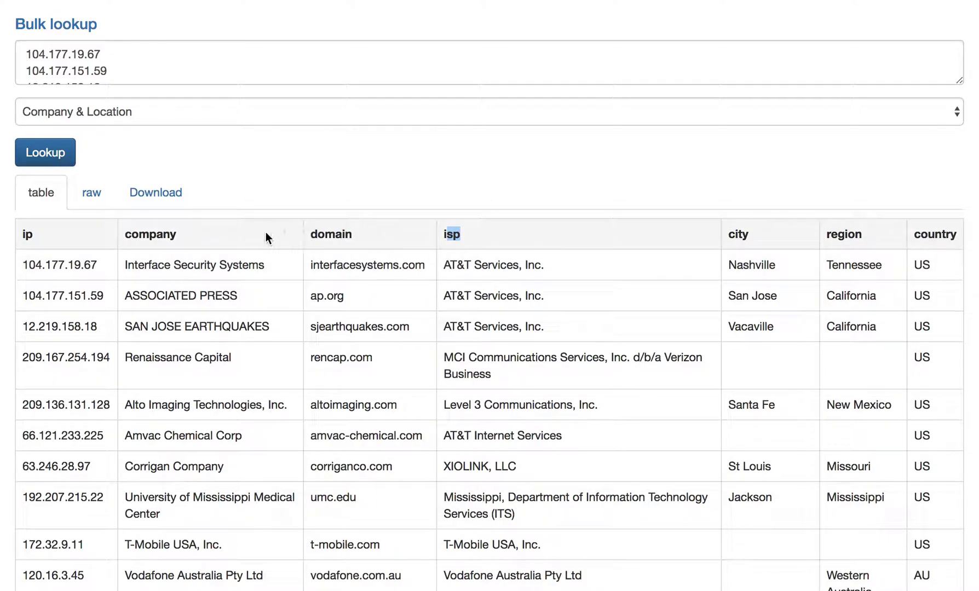
left_click(551, 264)
left_click_drag(549, 265, 453, 268)
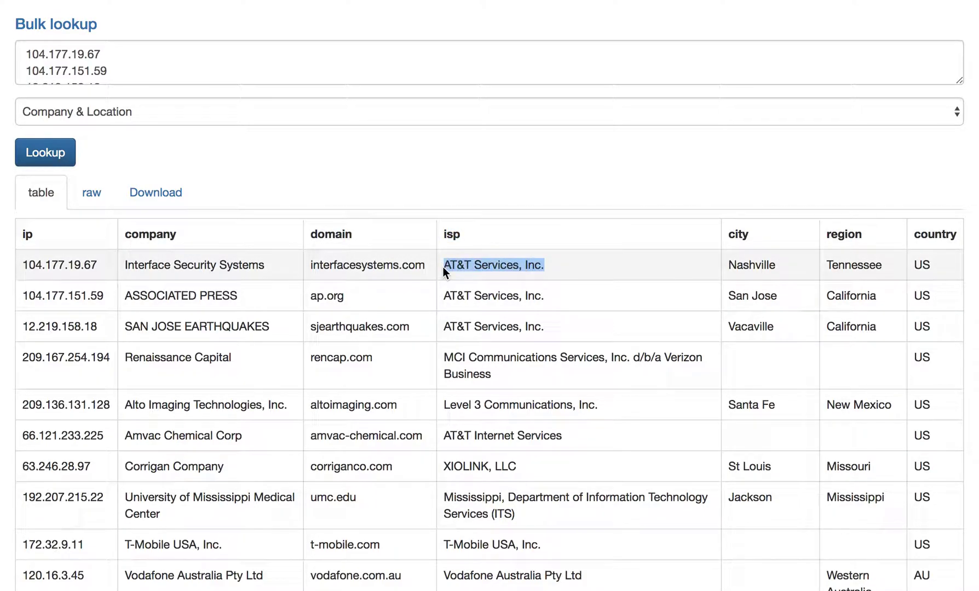
scroll(460, 412, "down", 2)
scroll(459, 412, "up", 2)
scroll(460, 412, "down", 1)
scroll(460, 412, "up", 1)
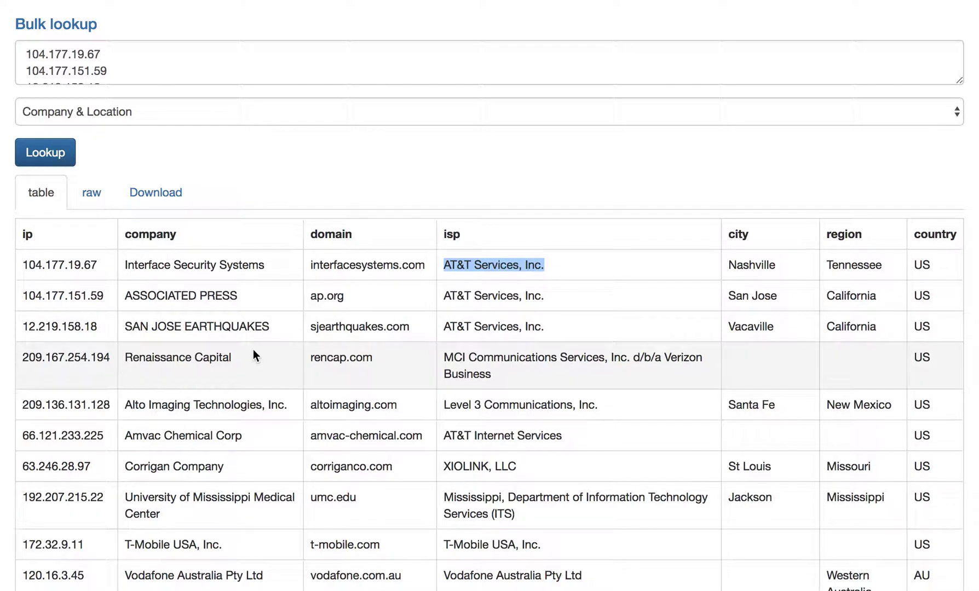
left_click(191, 301)
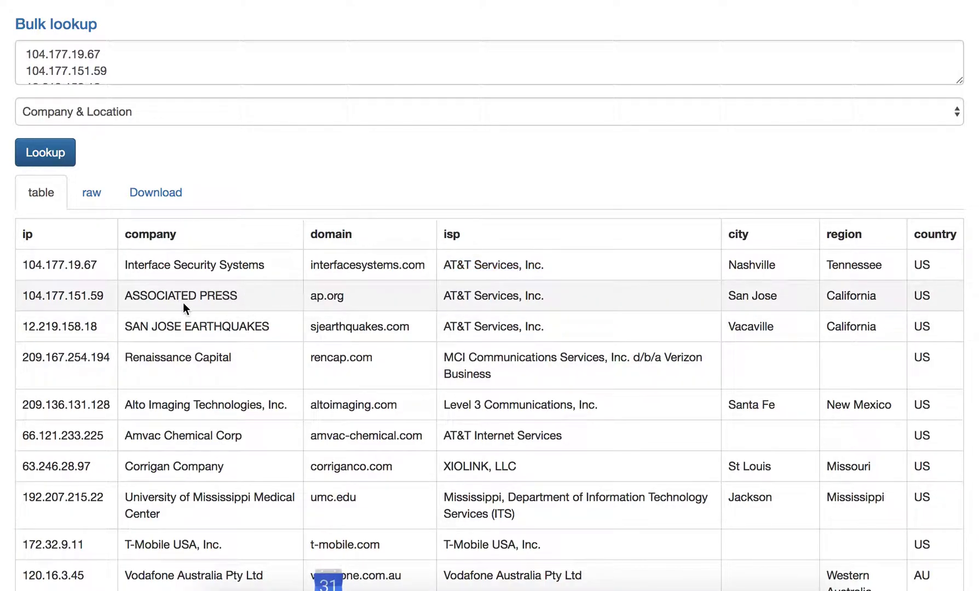
Step: Highlight the ASSOCIATED PRESS, SAN JOSE EARTHQUAKES, Renaissance Capital and Mississippi medical center company names
triple_click(125, 296)
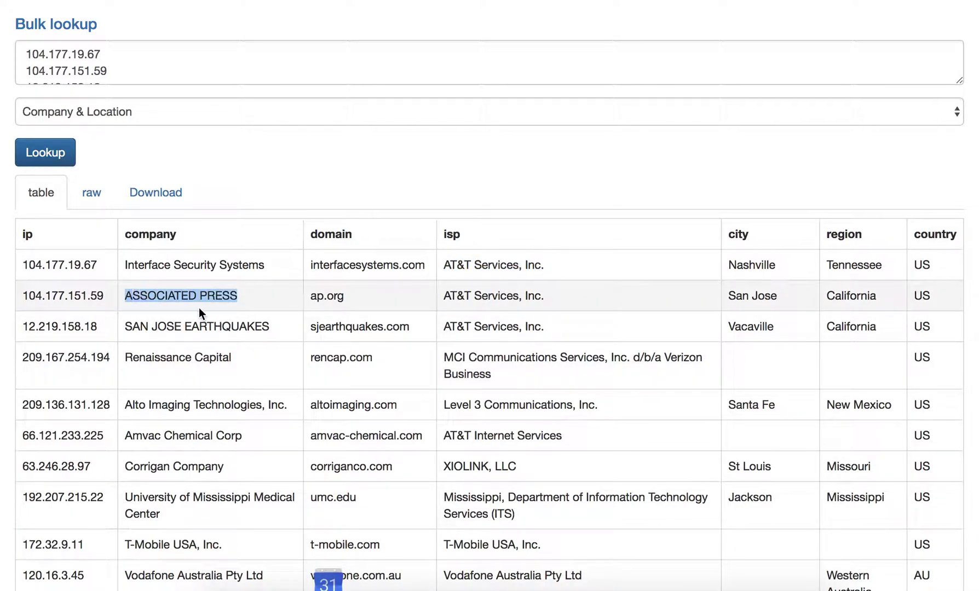
left_click_drag(273, 326, 137, 322)
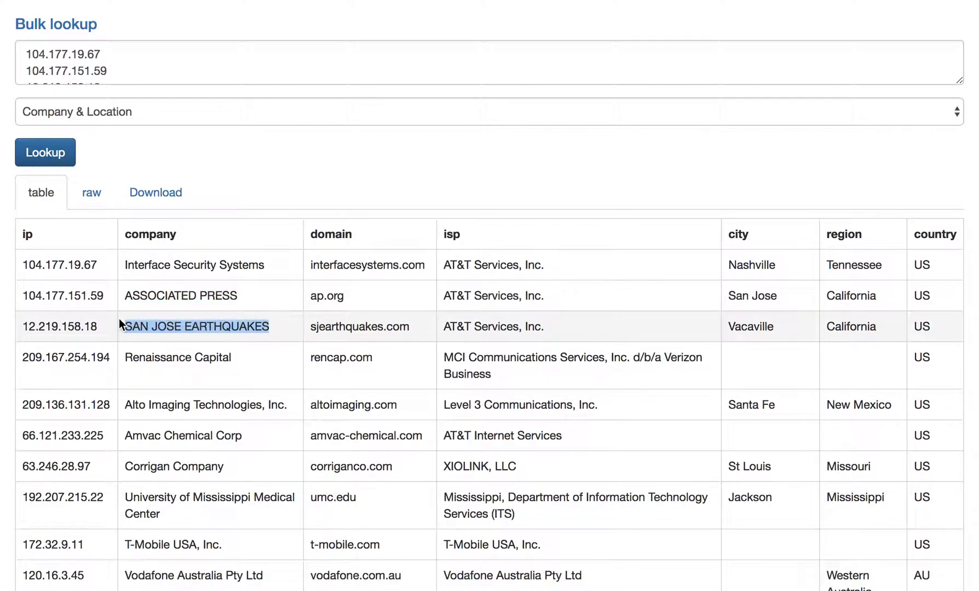
left_click_drag(240, 362, 156, 357)
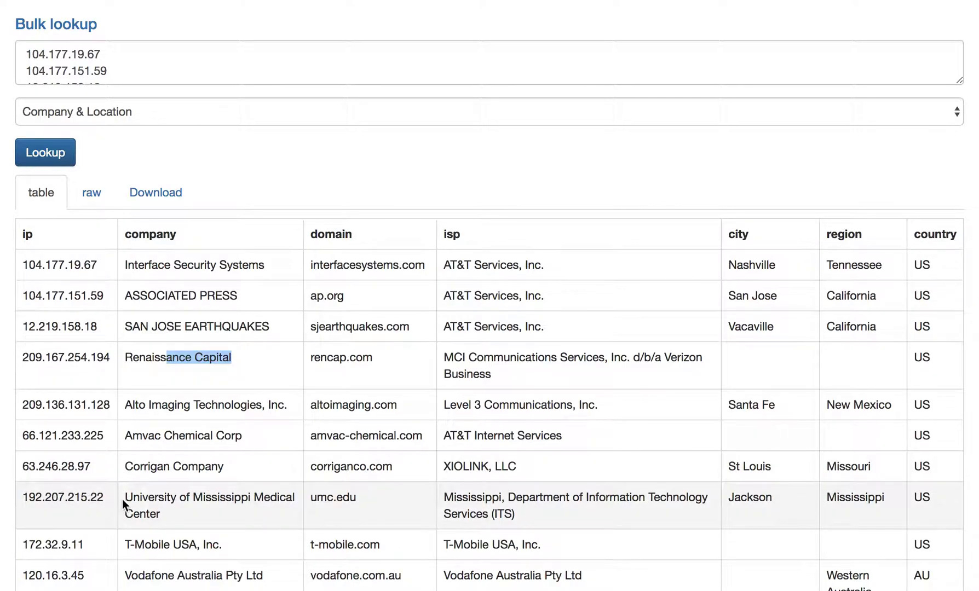
left_click_drag(132, 497, 152, 515)
left_click(152, 516)
Step: Highlight the Mississippi row's ISP, University of Mississippi Medical Center, and the umc.edu domain
left_click_drag(522, 513, 441, 496)
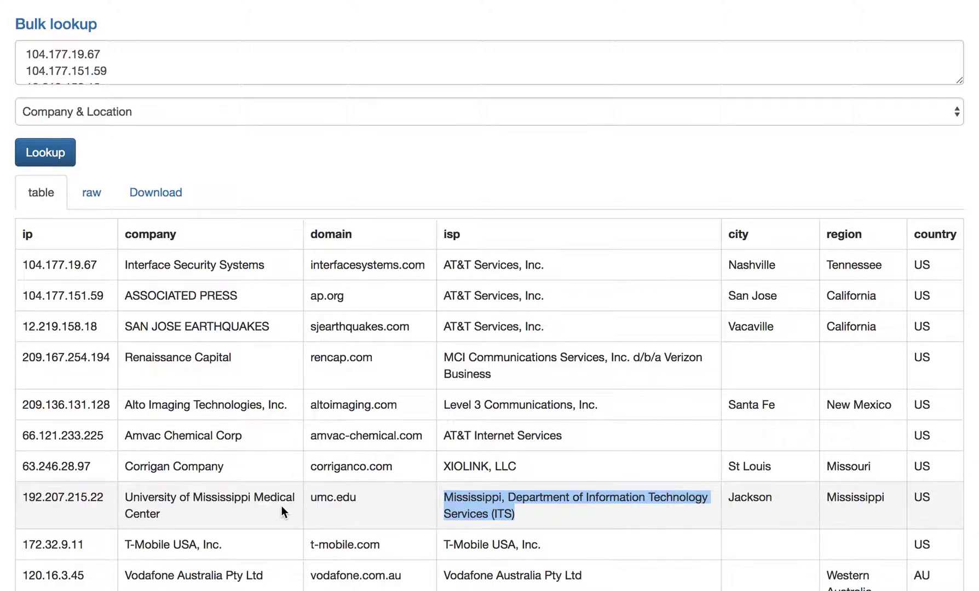
left_click_drag(244, 511, 127, 494)
left_click_drag(356, 497, 312, 499)
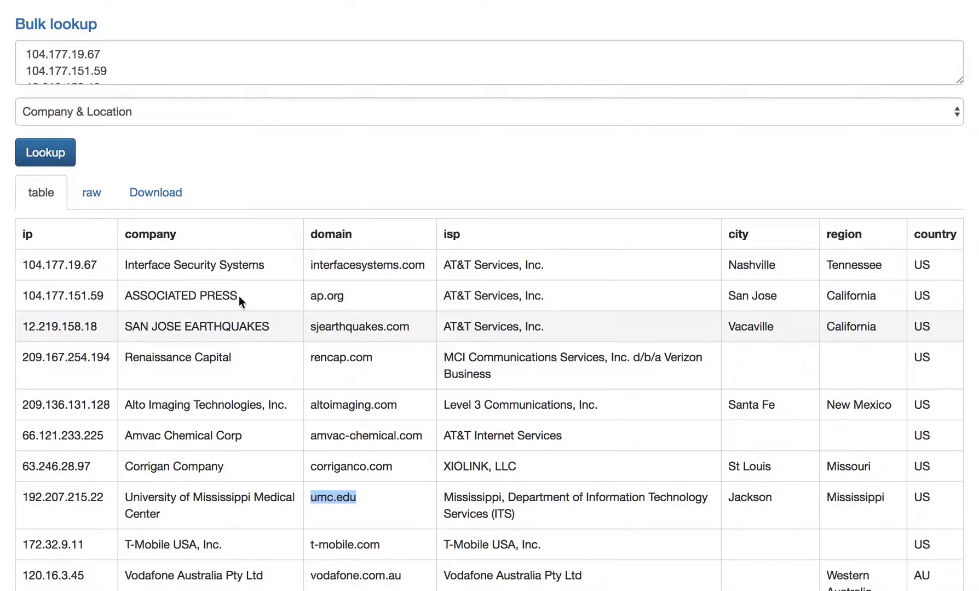
left_click_drag(112, 356, 14, 363)
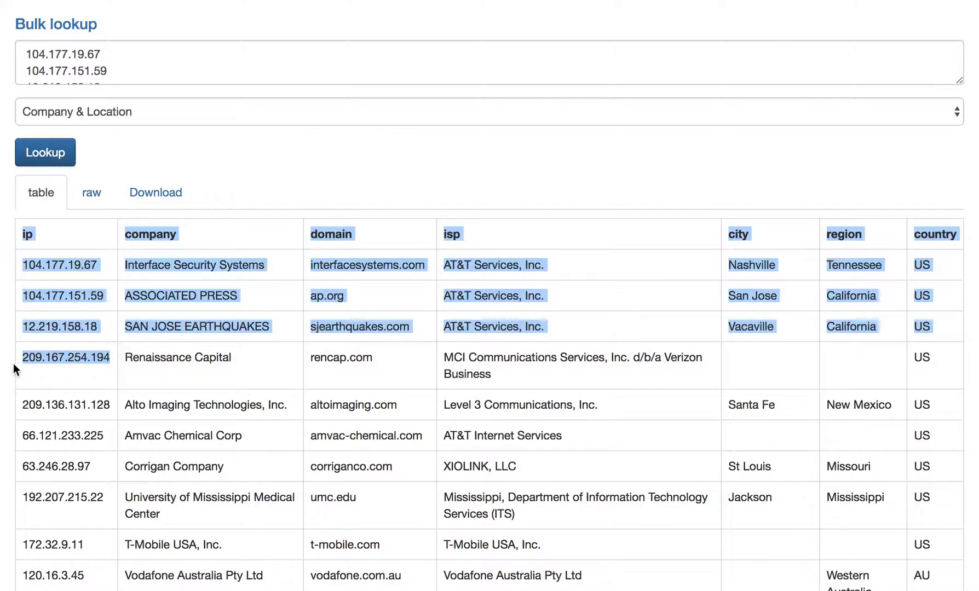
left_click(70, 361)
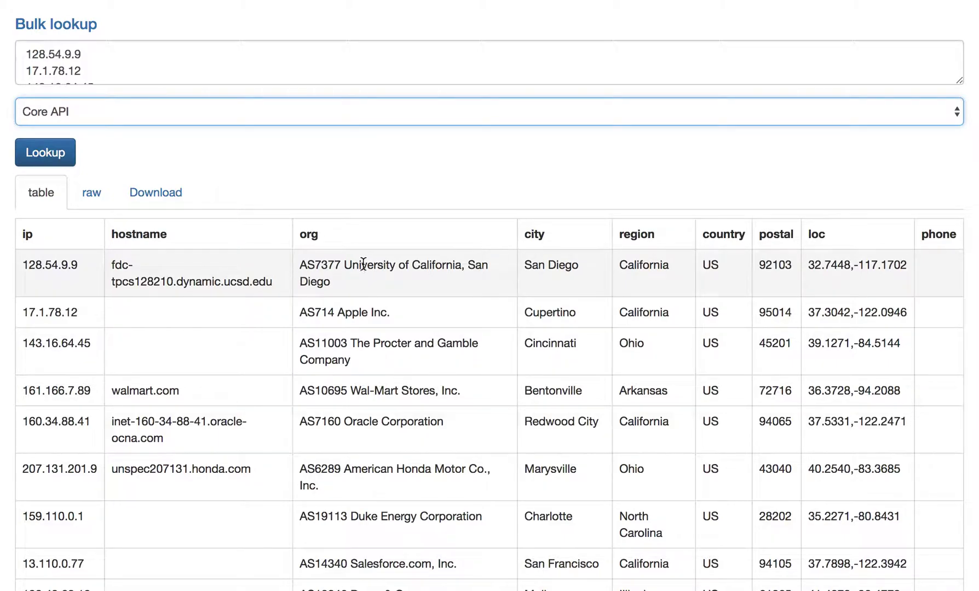
Step: Run a Company & Location lookup on the 128.54.9.9 list
left_click(149, 115)
left_click(141, 158)
left_click(58, 160)
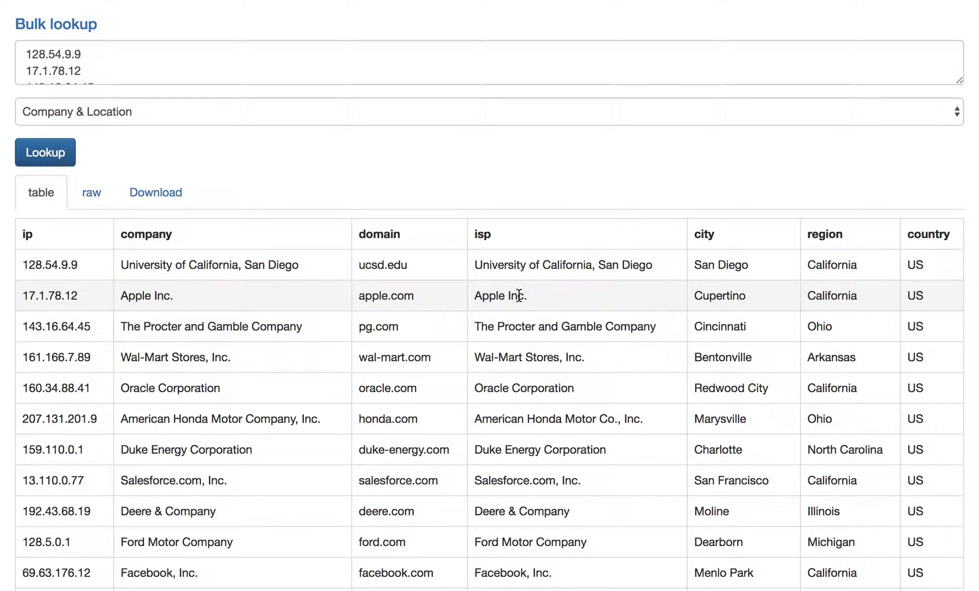
scroll(633, 482, "down", 1)
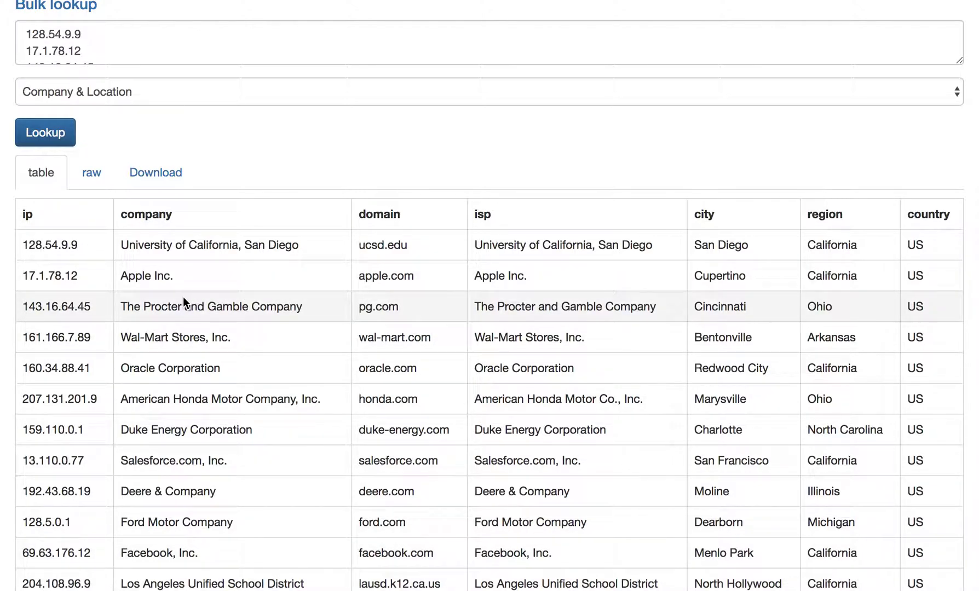
Step: Highlight The Procter and Gamble Company's name and ISP cells for 143.16.64.45
left_click_drag(121, 306, 291, 308)
triple_click(330, 305)
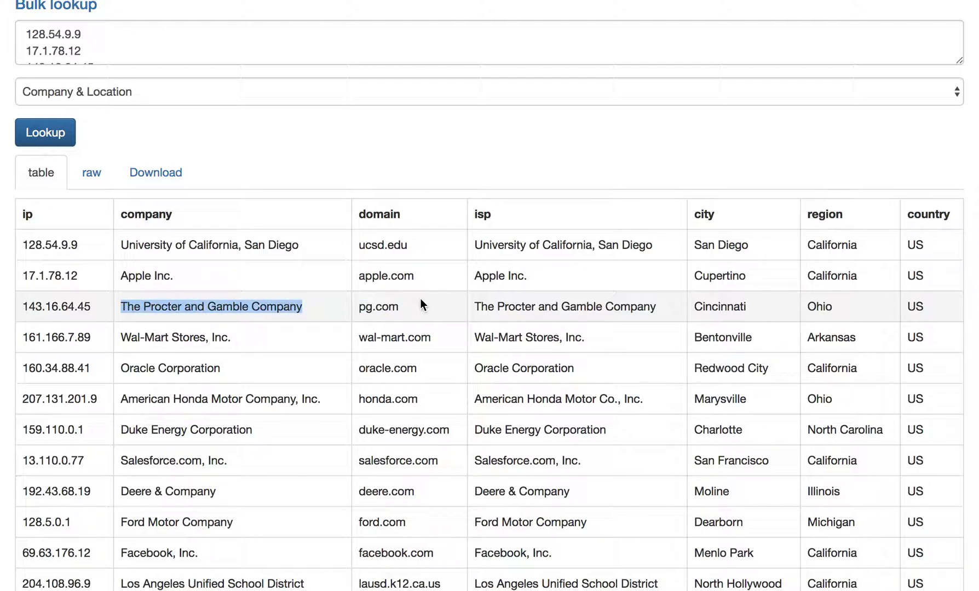
left_click_drag(484, 310, 609, 310)
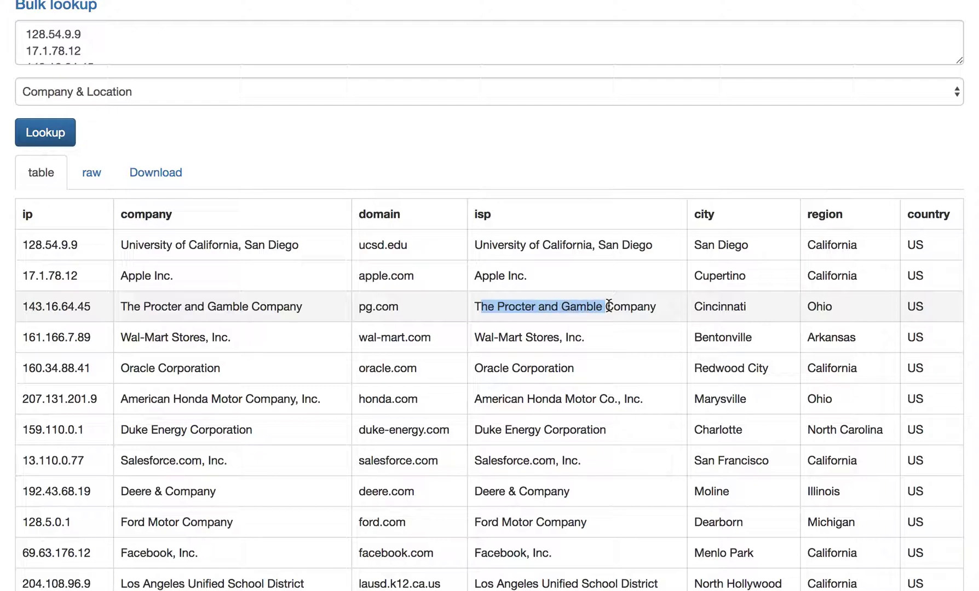
left_click(608, 306)
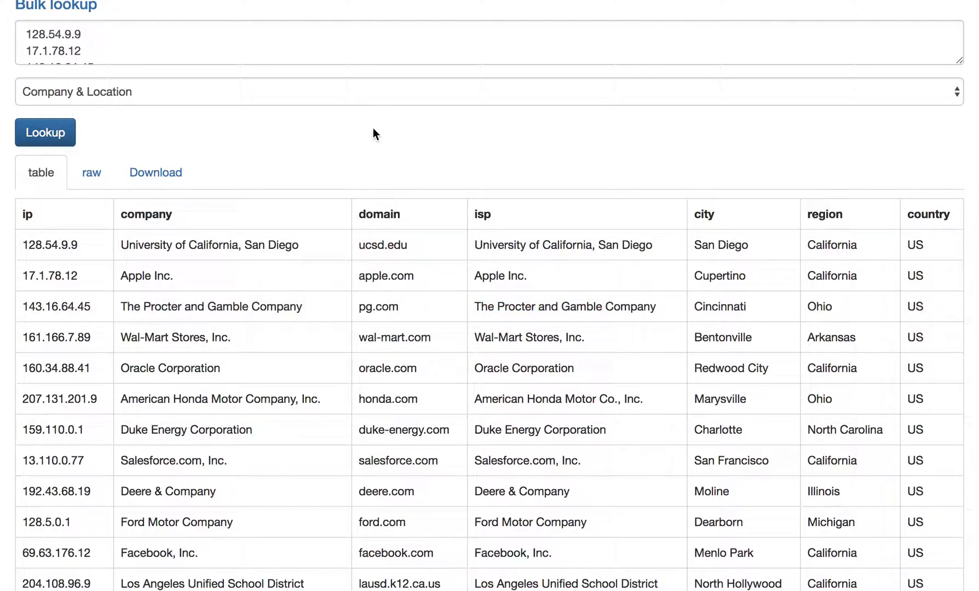